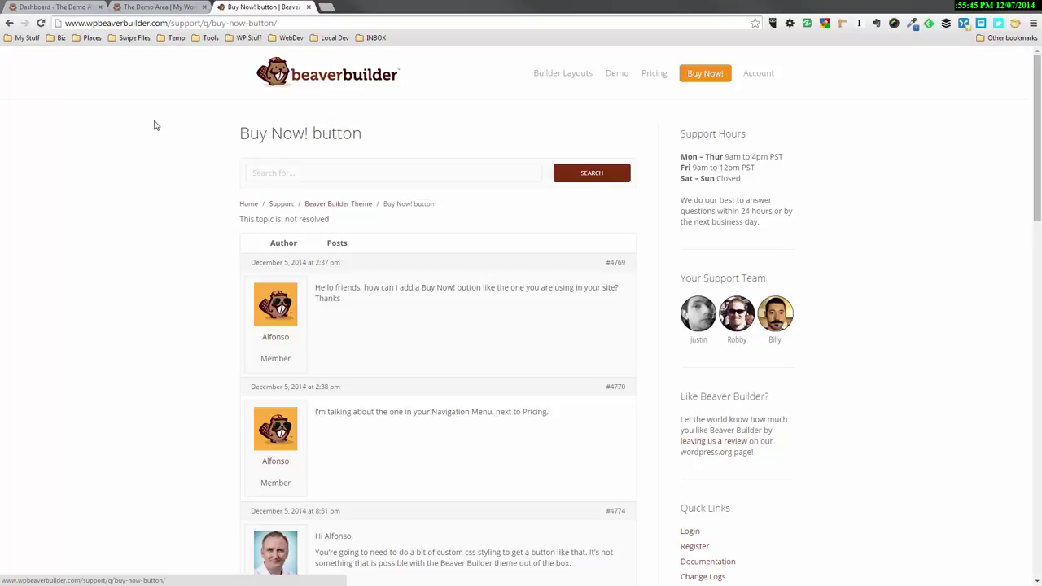
# Step: Switch to the demo site's WordPress dashboard and open the Code section of the theme settings
pyautogui.click(48, 7)
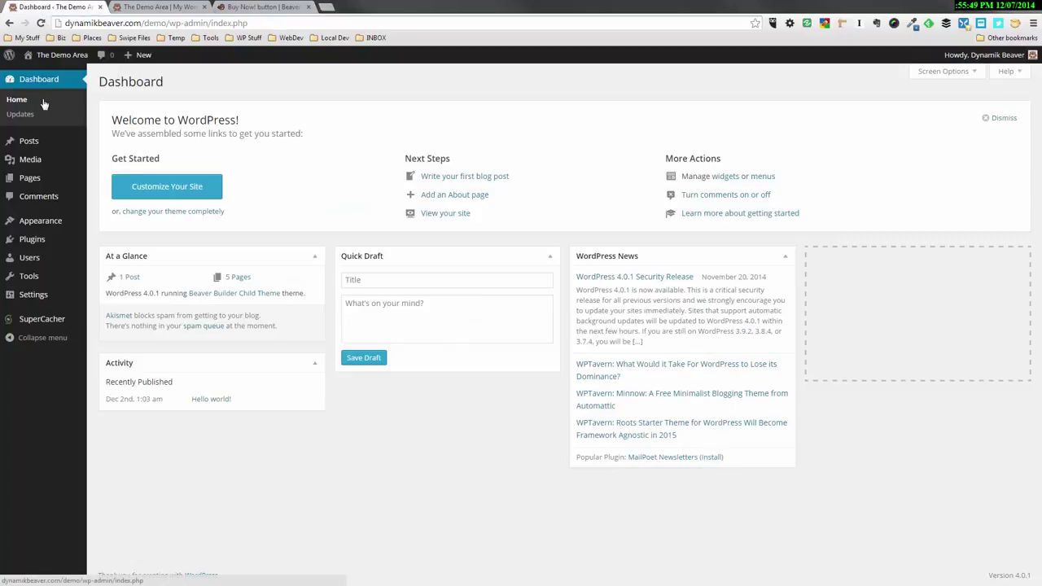
pyautogui.moveTo(42, 228)
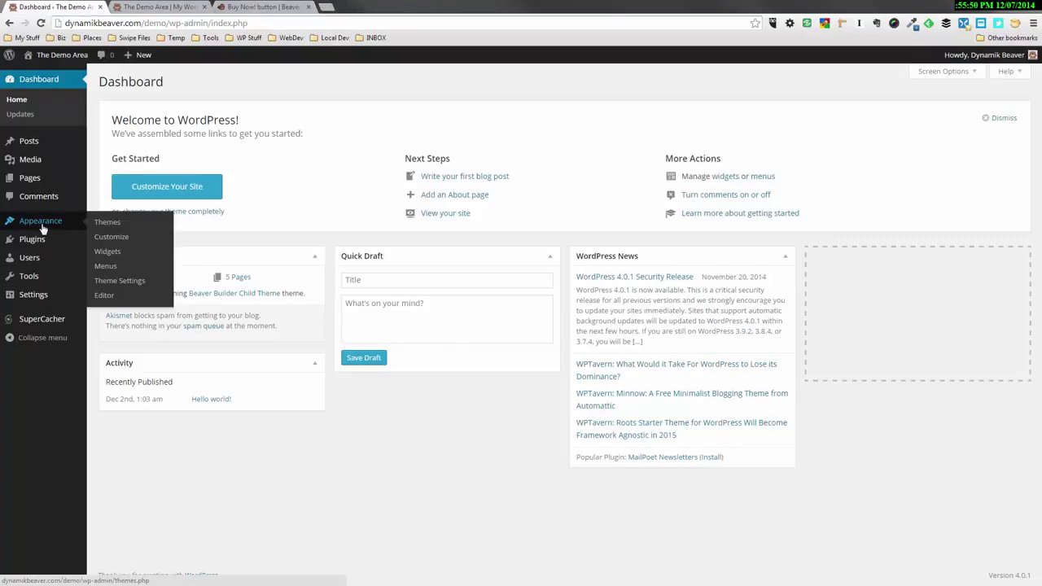
pyautogui.click(124, 285)
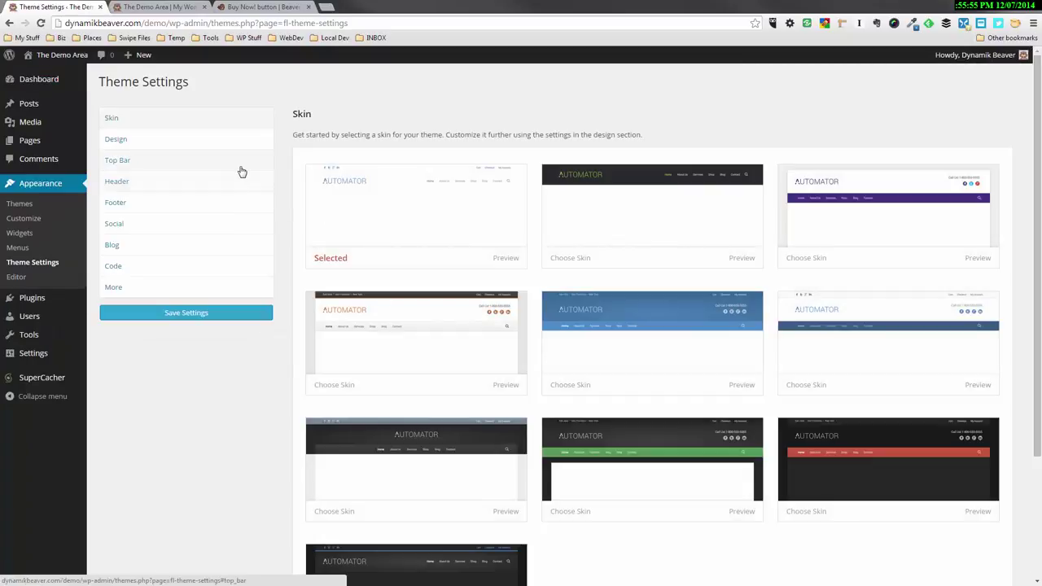
pyautogui.click(193, 269)
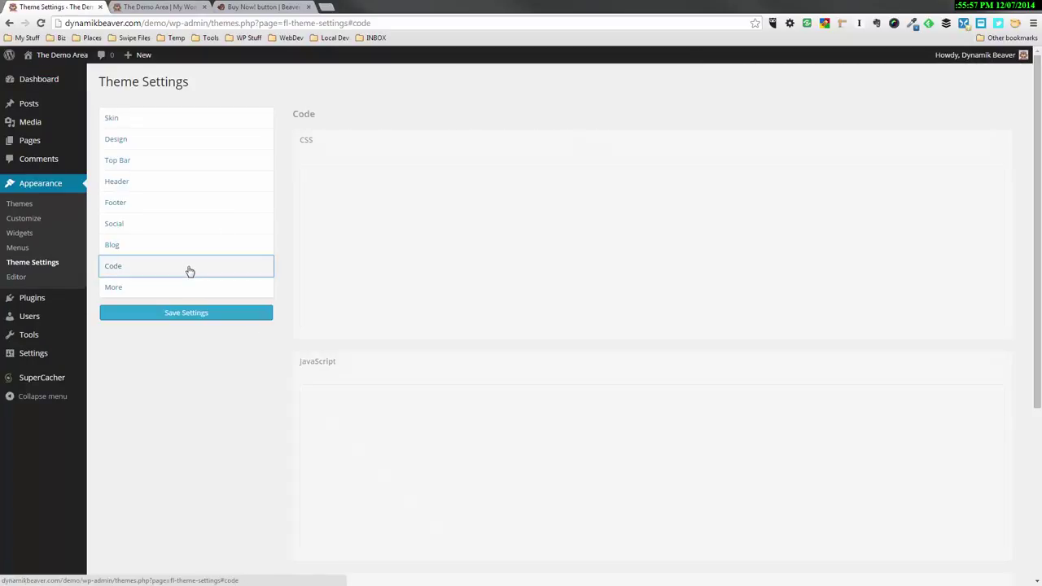
# Step: Paste the CTA menu button CSS for li.nav-cta with its mouse-over effect, save the settings, and reload the demo site
pyautogui.click(337, 167)
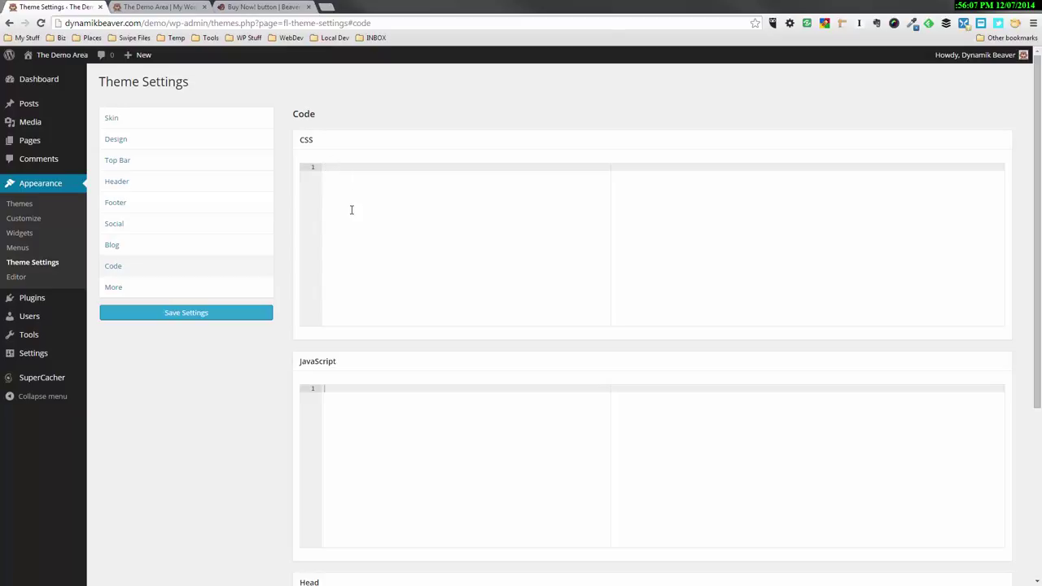
pyautogui.write('/*CTA Menu Button*/  .fl-page-nav-right .fl-page-nav-wrap .navbar-nav > li.nav-cta > a { background-color: #f7941e; border: 1px solid #c58323; margin-top: 8px; color: white; padding: 5px 14px !important; text-shadow: -1px 1px rgba(0, 0, 0, 0.3) !important; box-shadow: inset 0 1px 1px rgba(245, 243, 67, 0.3), inset 0 -1px 0px rgba(132, 90, 23, 0.03); border-radius: 5px; }  /*CTA Menu Button Mouse-Over Effect*/ .fl-page-nav-right .fl-page-nav-wrap .navbar-nav > li.nav-cta > a:hover { background-color: #db8116; }')
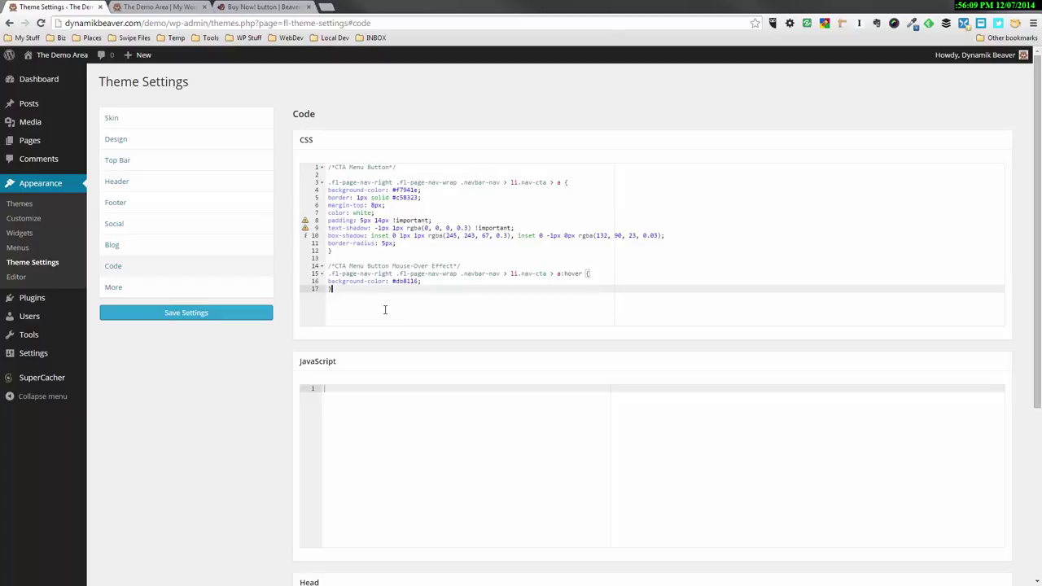
pyautogui.click(243, 314)
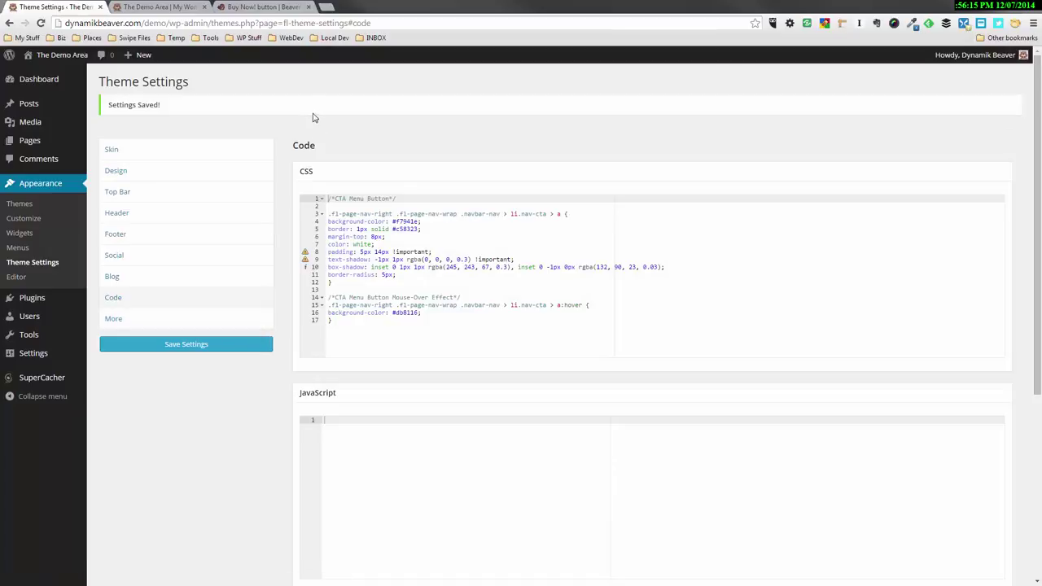
pyautogui.click(156, 7)
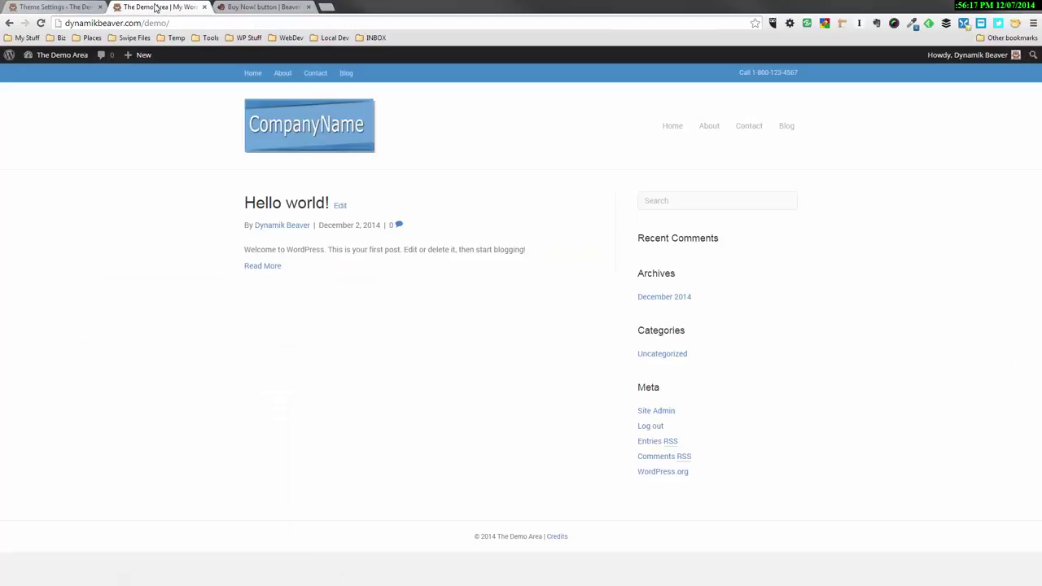
pyautogui.press('F5')
# Step: Add a custom link with URL "#" and link text "Buy Now!" to main-menu
pyautogui.click(58, 8)
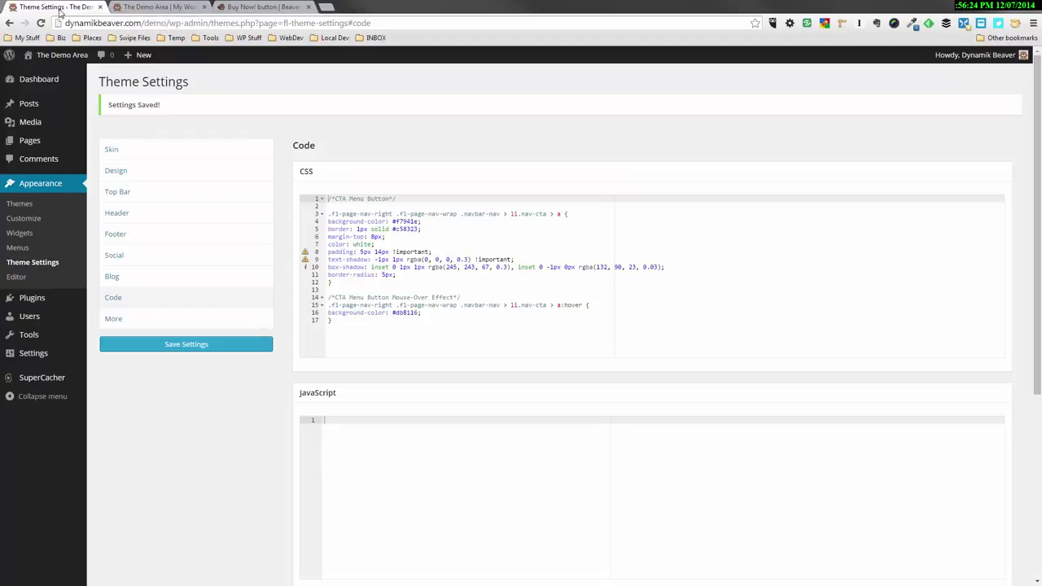
pyautogui.click(26, 249)
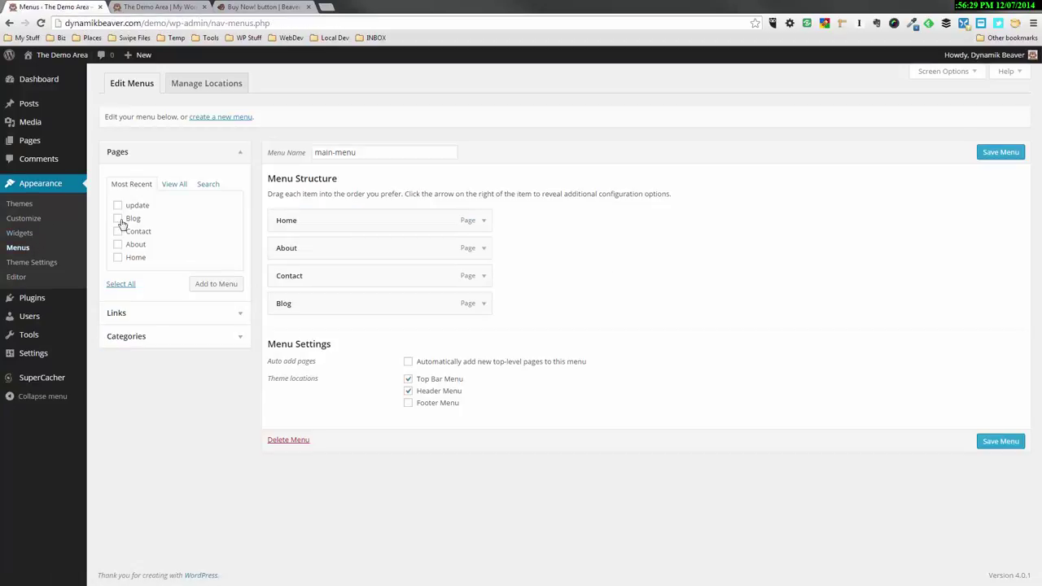
pyautogui.click(128, 315)
pyautogui.moveTo(186, 212); pyautogui.dragTo(105, 218)
pyautogui.write('#')
pyautogui.click(177, 232)
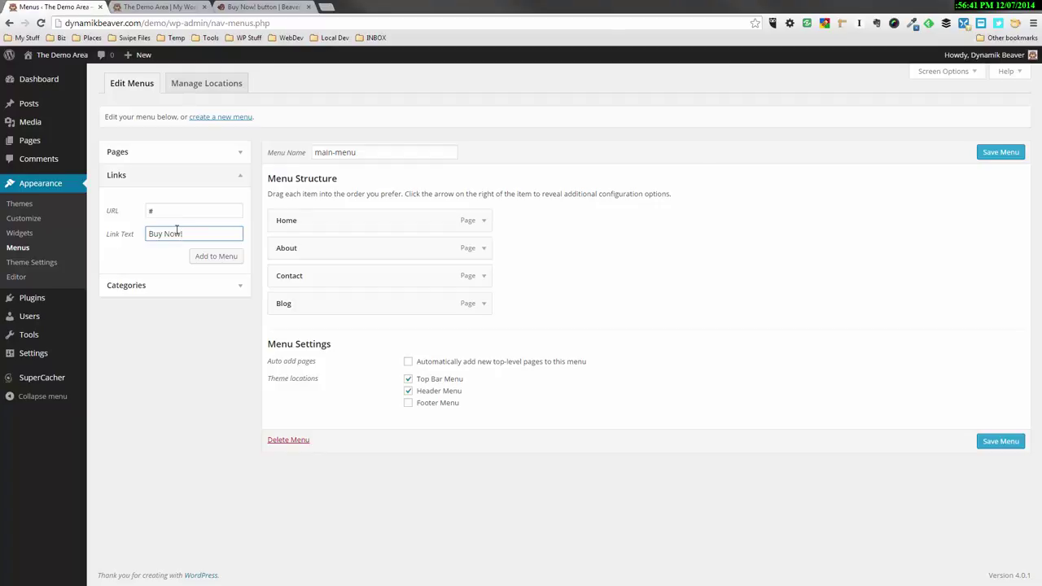
pyautogui.click(216, 257)
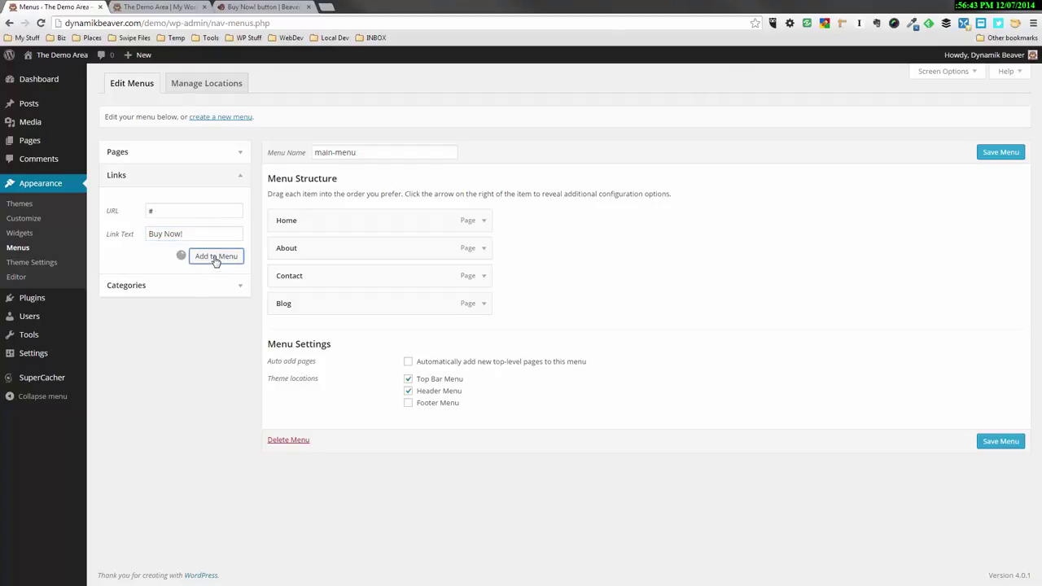
# Step: Move the Buy Now! item between About and Contact, save the menu, and reload the demo site to check it
pyautogui.moveTo(383, 323); pyautogui.dragTo(376, 269)
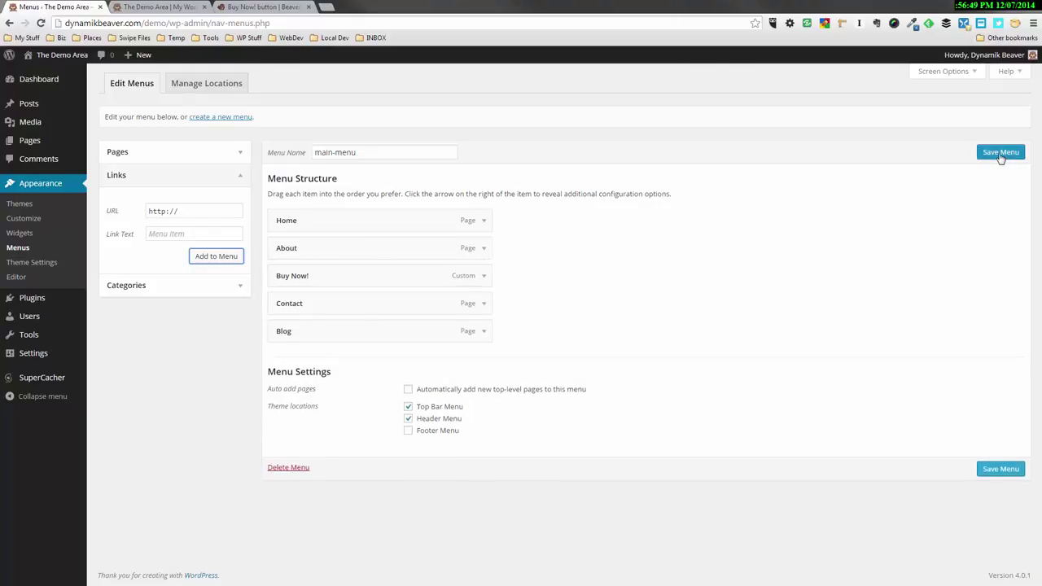
pyautogui.click(1001, 157)
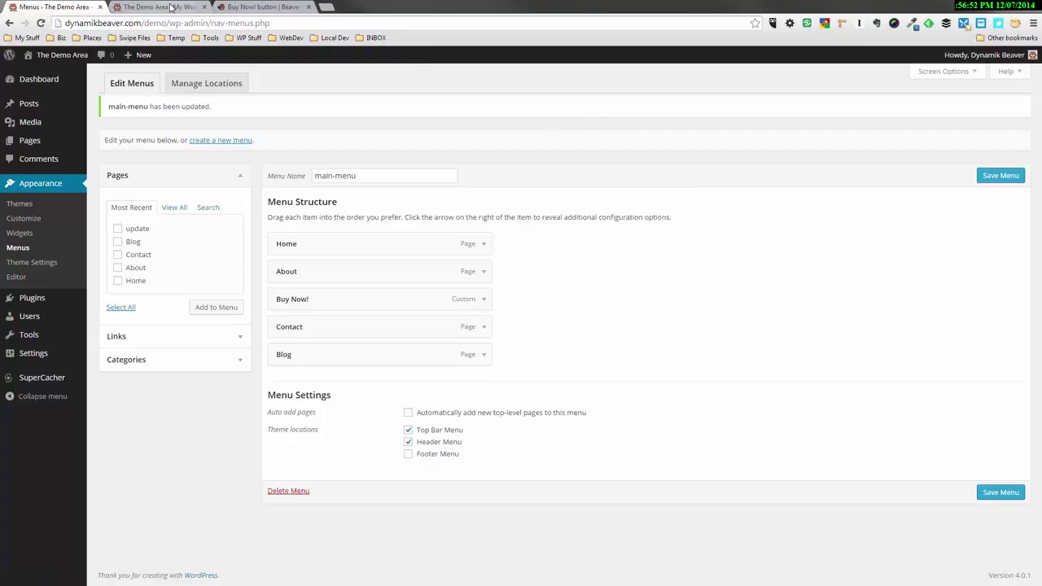
pyautogui.click(171, 8)
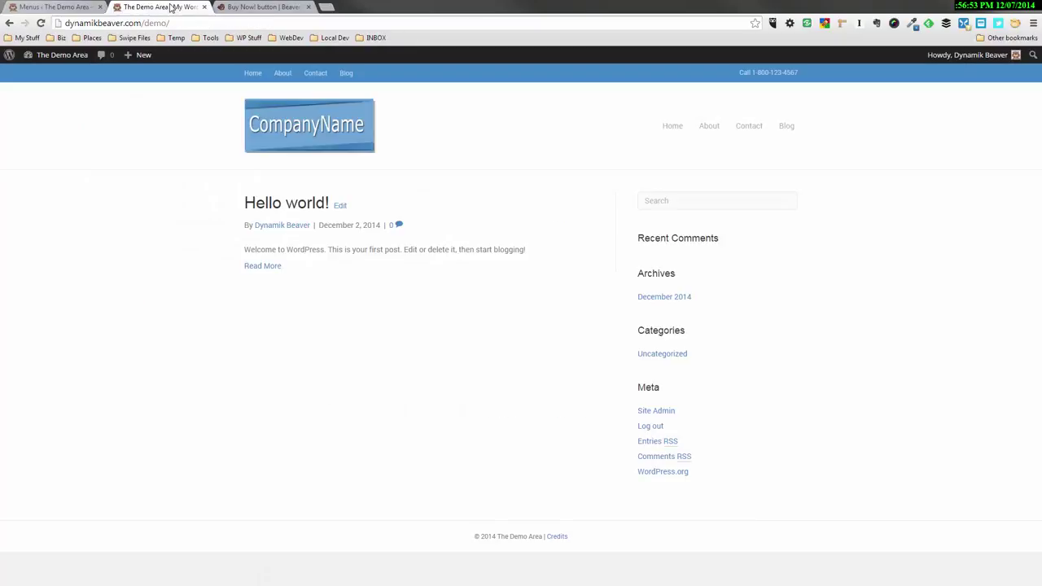
pyautogui.press('F5')
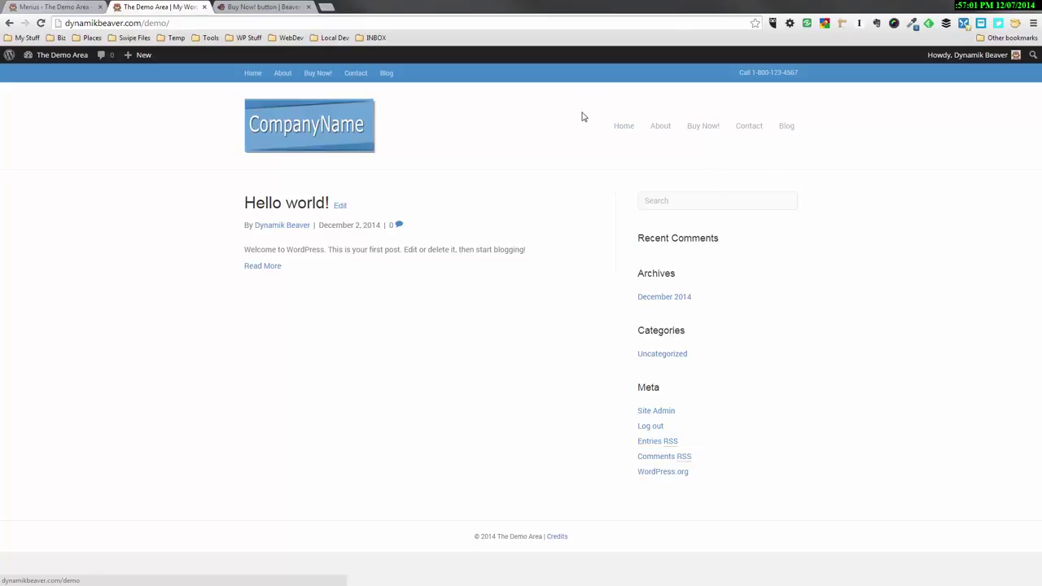
# Step: Enable the CSS Classes menu property, give the Buy Now! item the class nav-cta, save the menu, and check the demo site
pyautogui.click(70, 10)
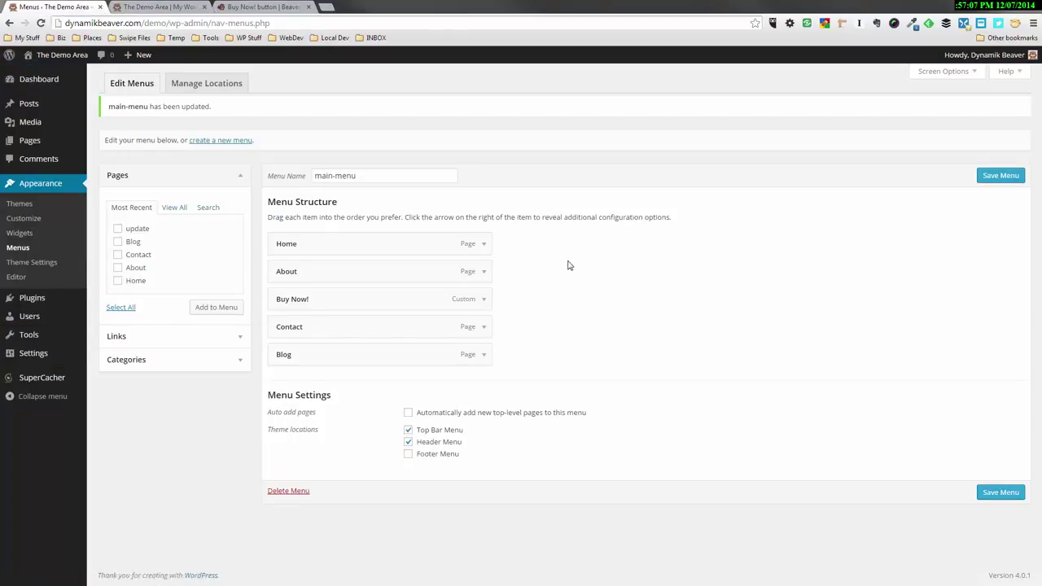
pyautogui.click(484, 301)
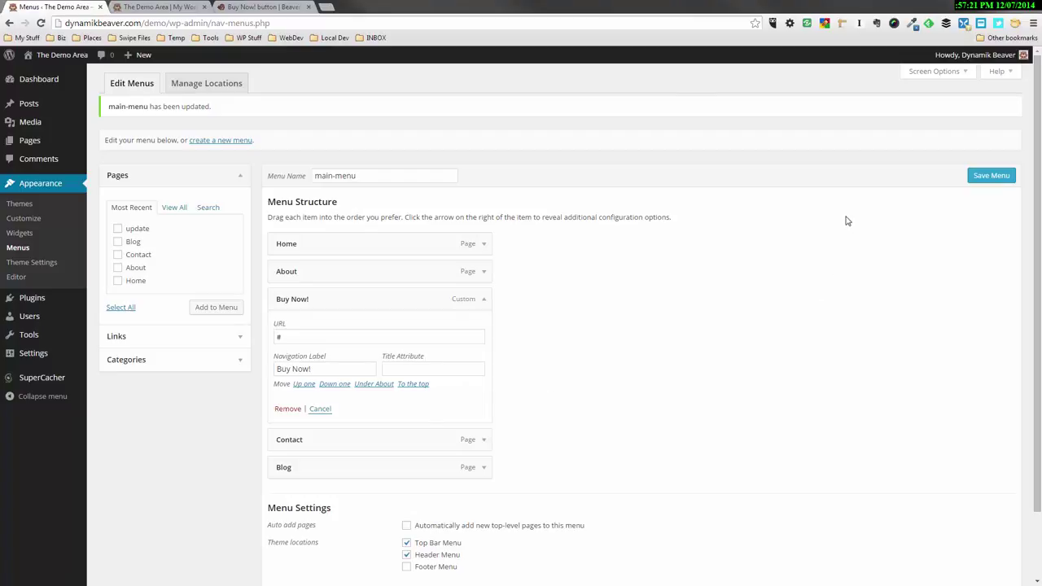
pyautogui.click(941, 73)
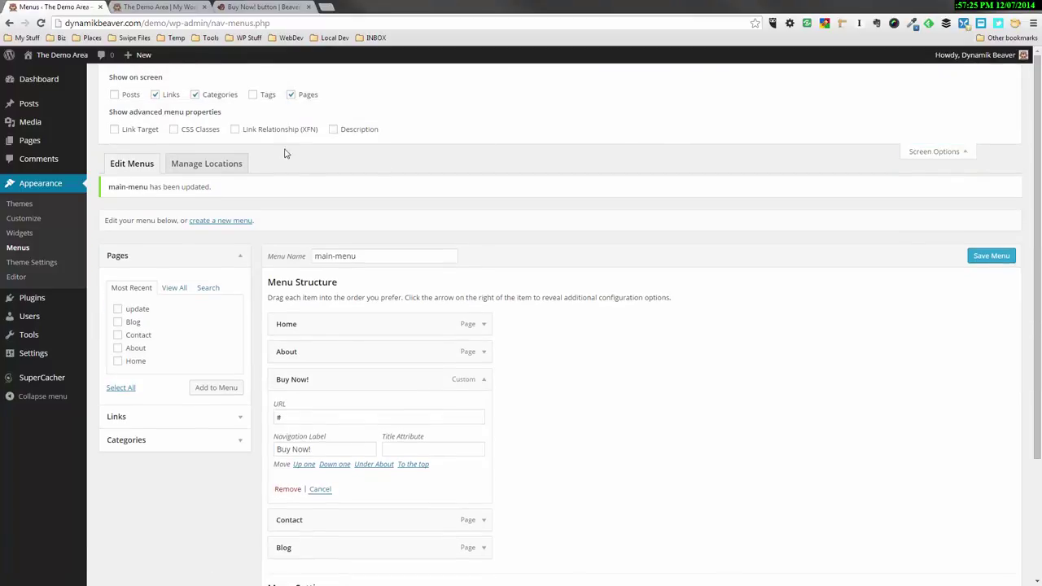
pyautogui.click(175, 132)
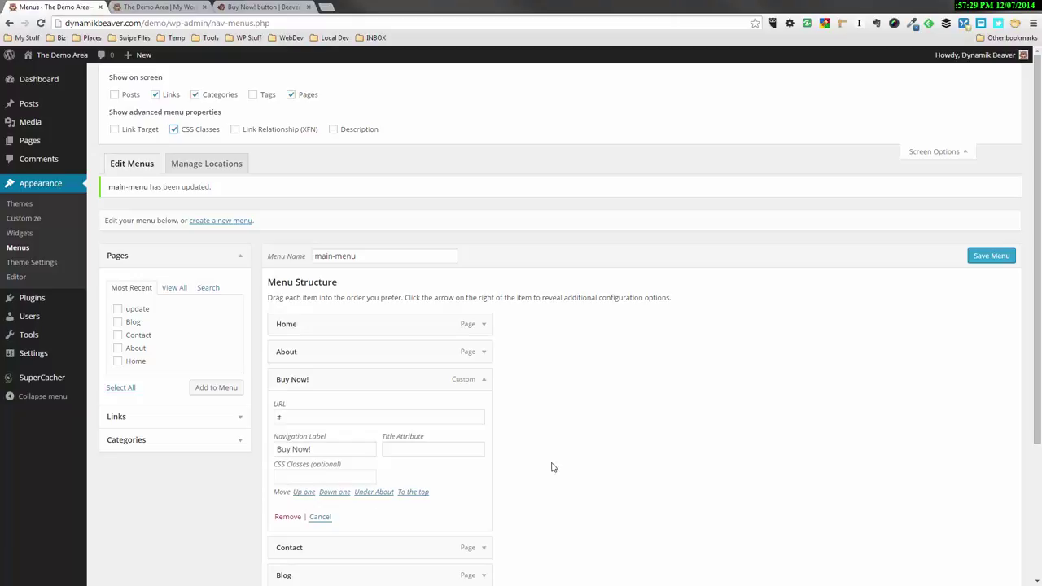
pyautogui.click(289, 478)
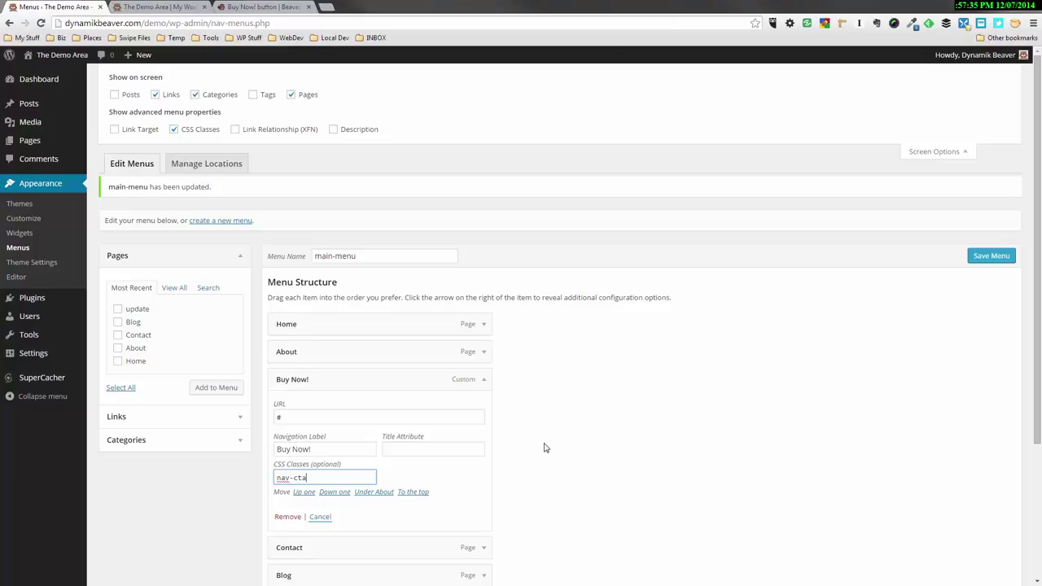
pyautogui.click(982, 259)
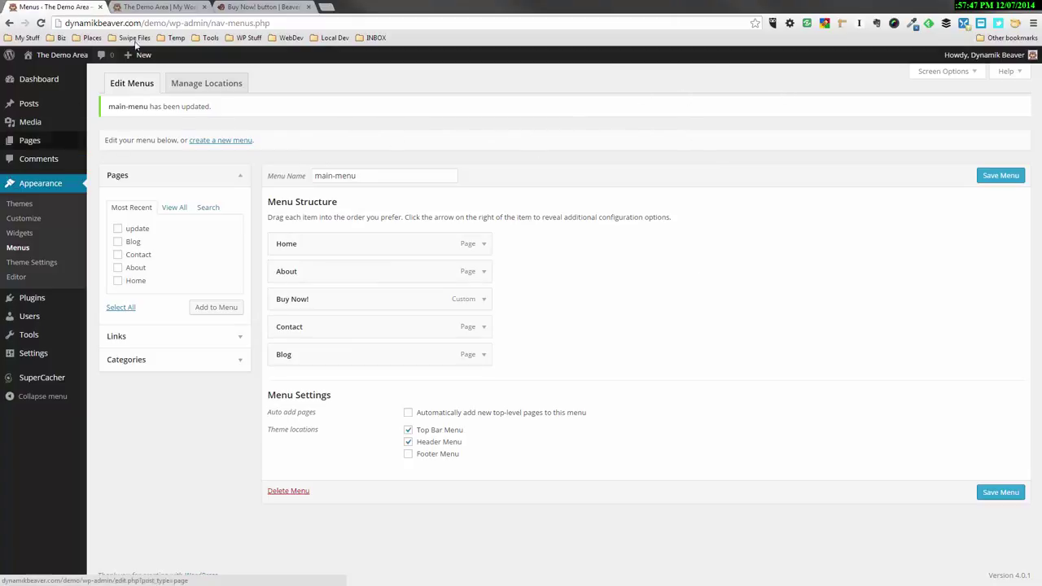
pyautogui.click(160, 8)
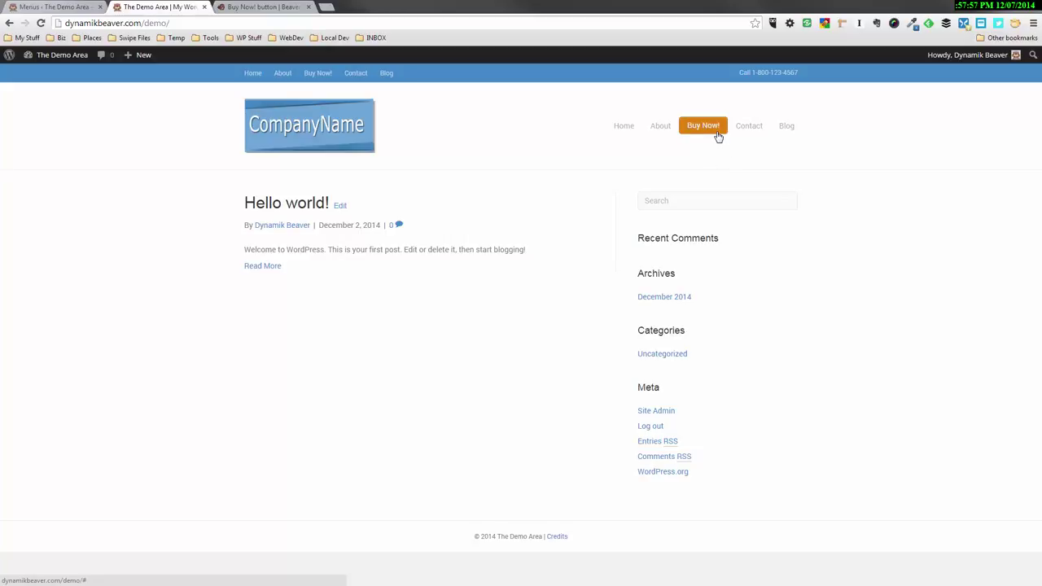
# Step: Change the CTA menu button's background color to #f26522 in the theme's custom CSS
pyautogui.click(60, 9)
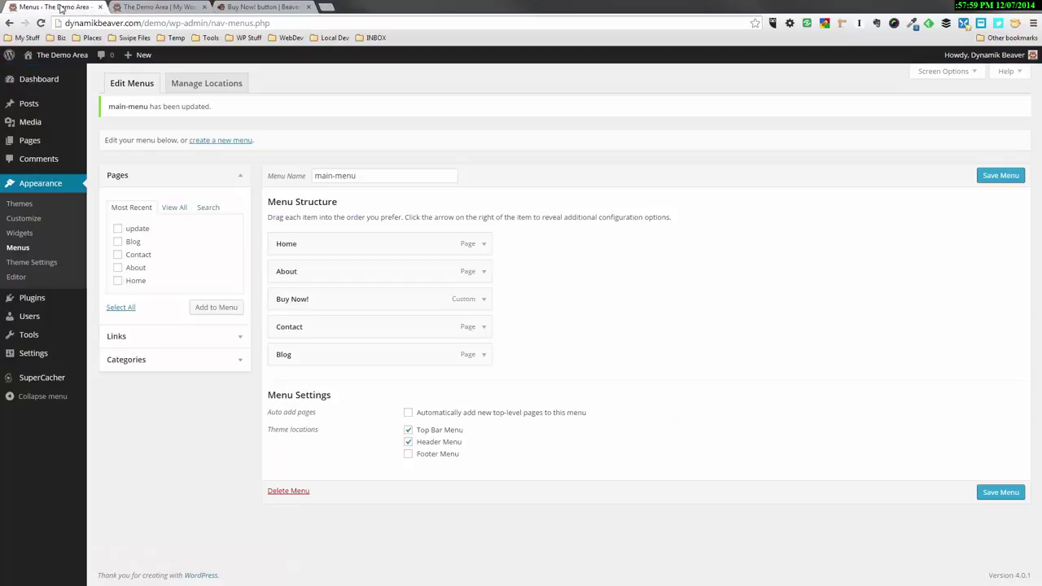
pyautogui.click(47, 262)
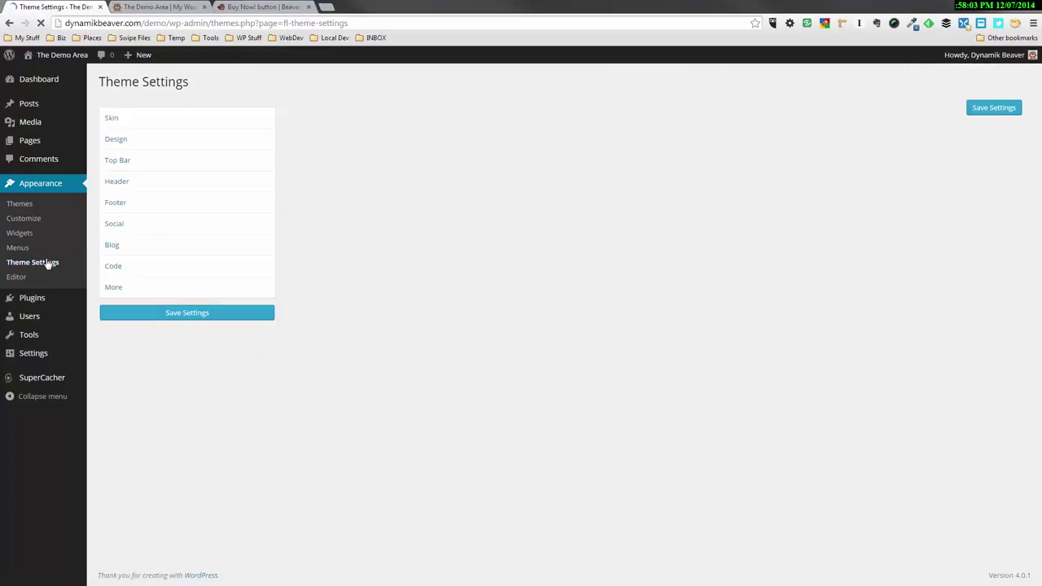
pyautogui.click(123, 270)
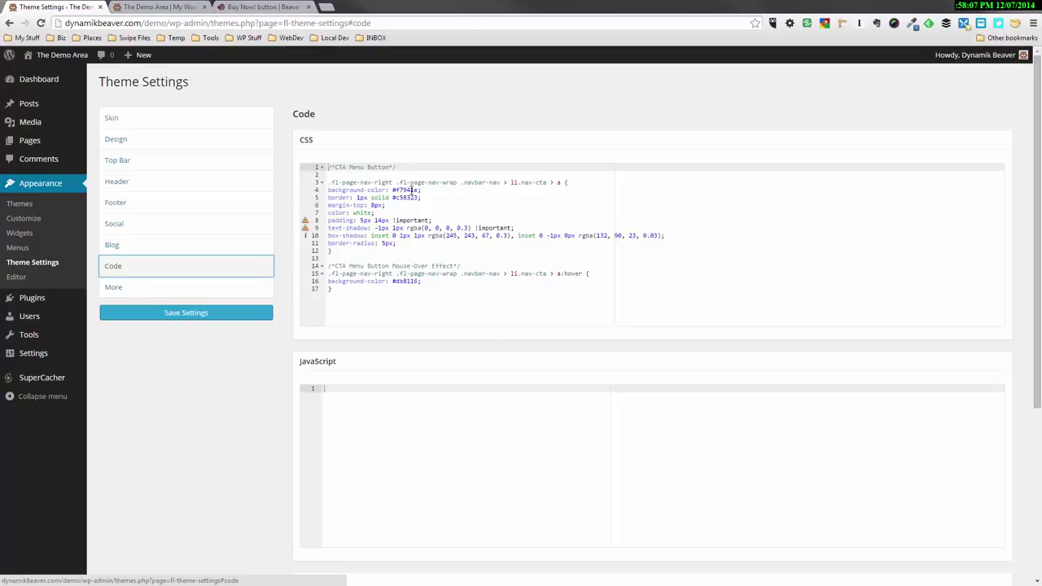
pyautogui.click(418, 189)
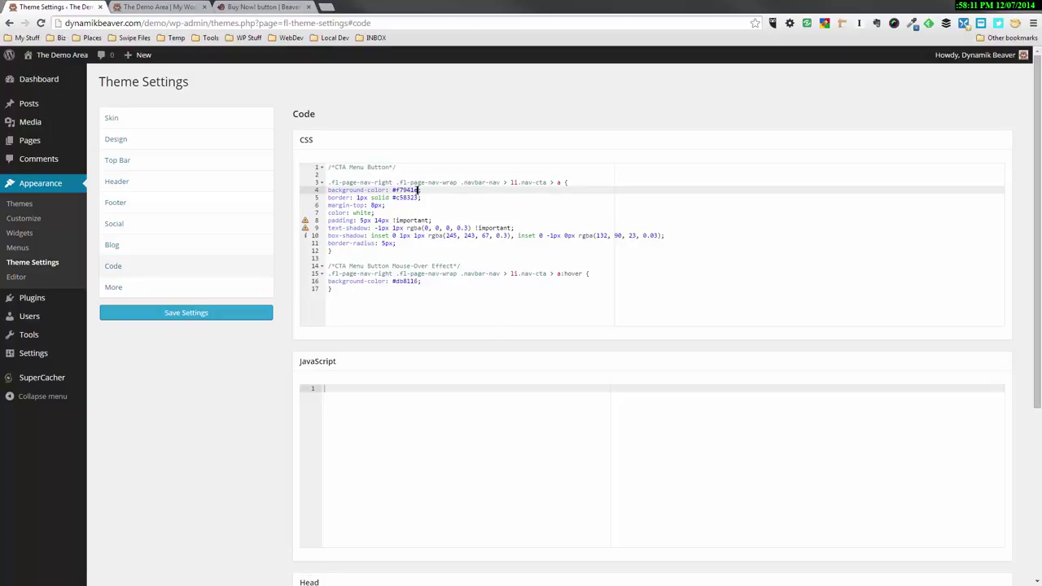
pyautogui.moveTo(419, 189); pyautogui.dragTo(402, 190)
pyautogui.write('26522')
pyautogui.click(421, 198)
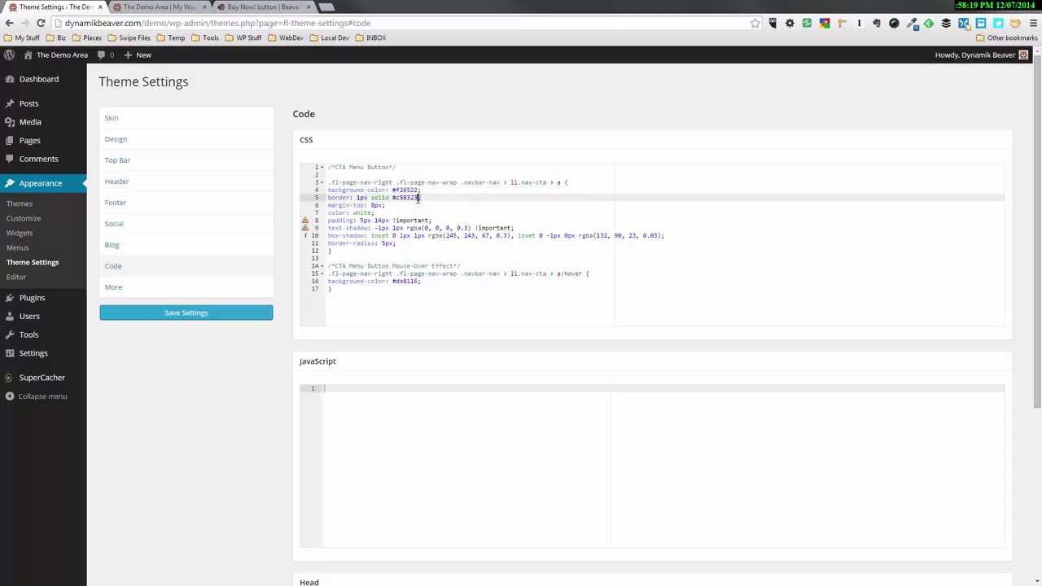
# Step: Set the CTA menu button's text color to black, save the theme settings, and check the button on the demo site
pyautogui.moveTo(373, 213); pyautogui.dragTo(356, 212)
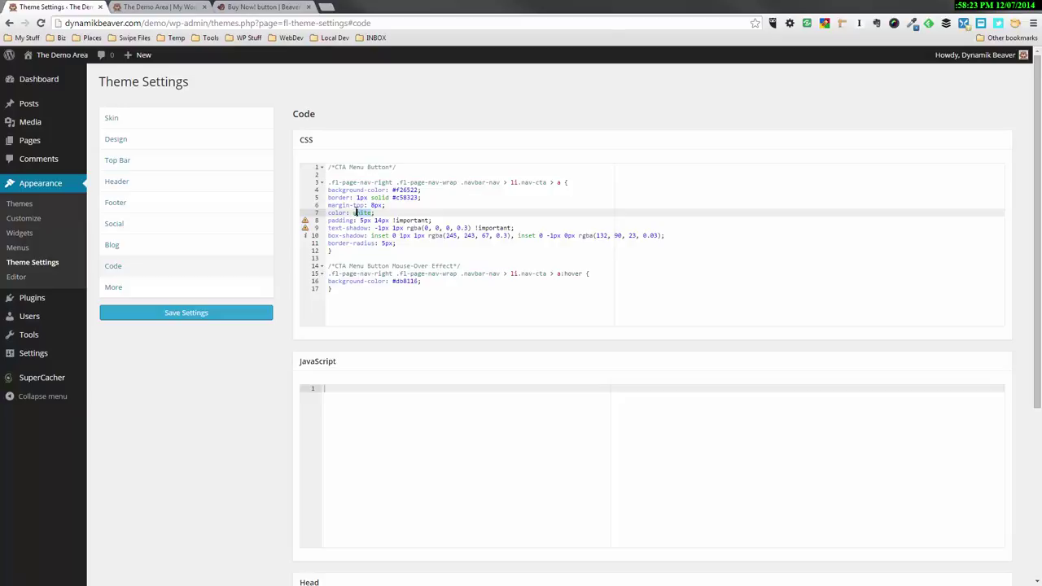
pyautogui.write('black')
pyautogui.click(211, 315)
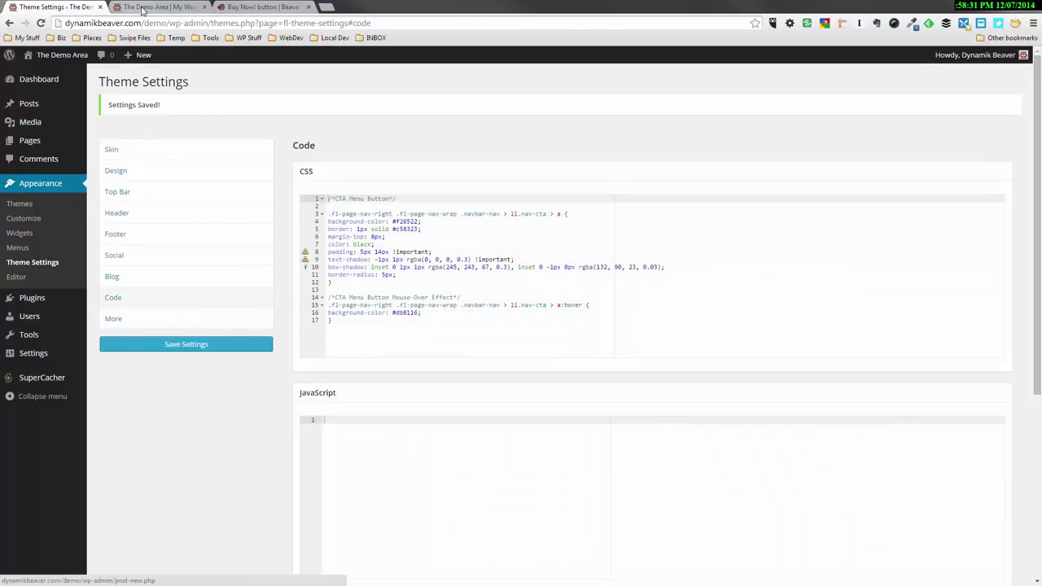
pyautogui.click(146, 8)
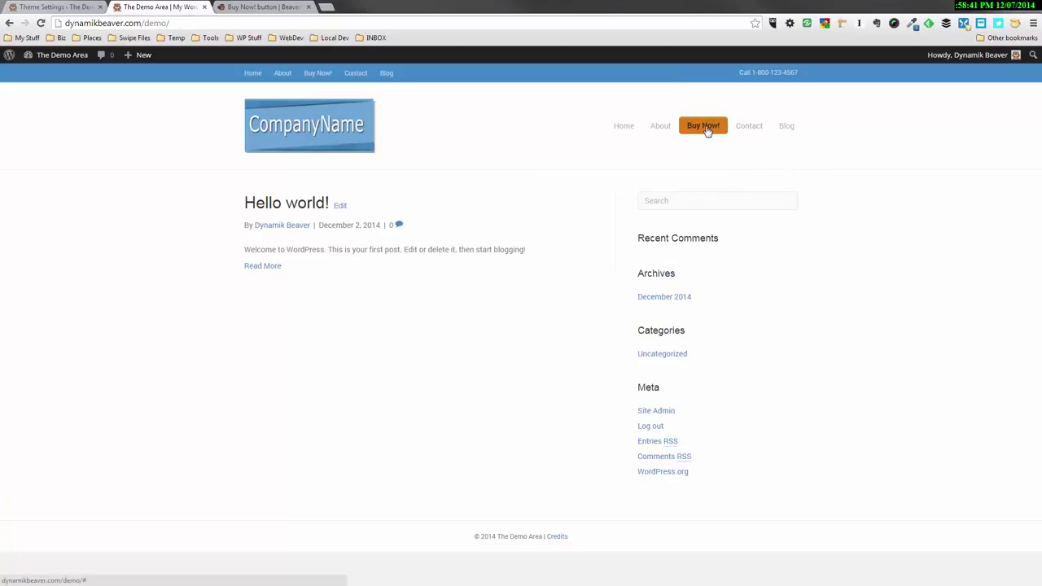
# Step: Set the CTA menu button's text color to white in the theme CSS and look at its margin and padding values
pyautogui.click(55, 7)
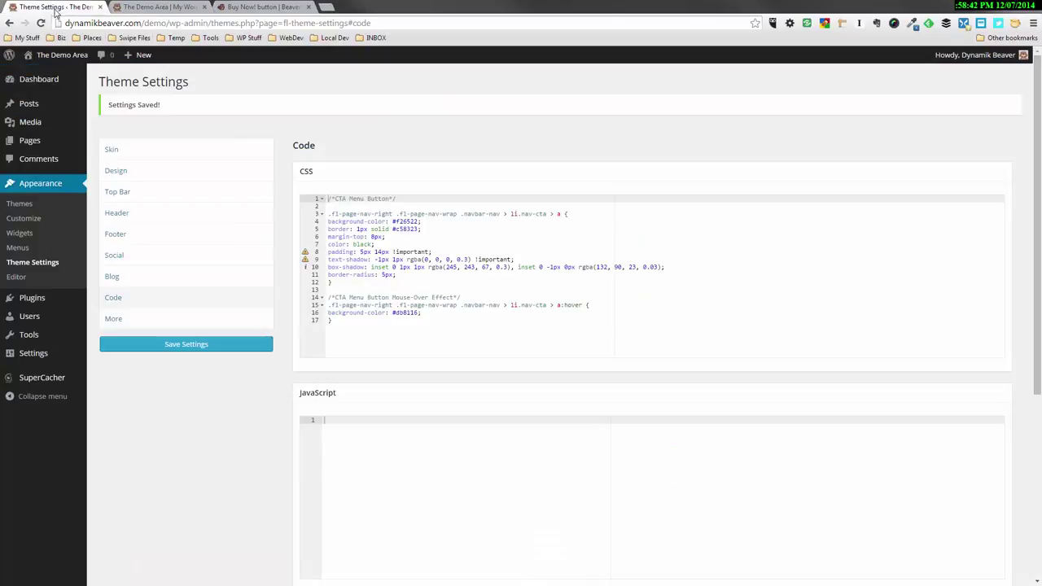
pyautogui.click(366, 245)
pyautogui.doubleClick(366, 245)
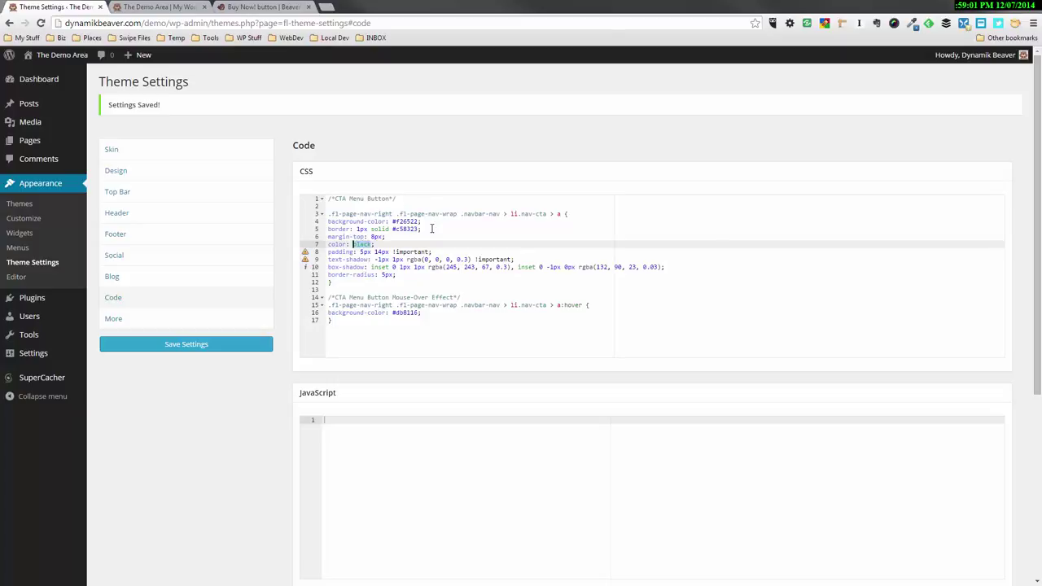
pyautogui.write('white')
pyautogui.click(403, 237)
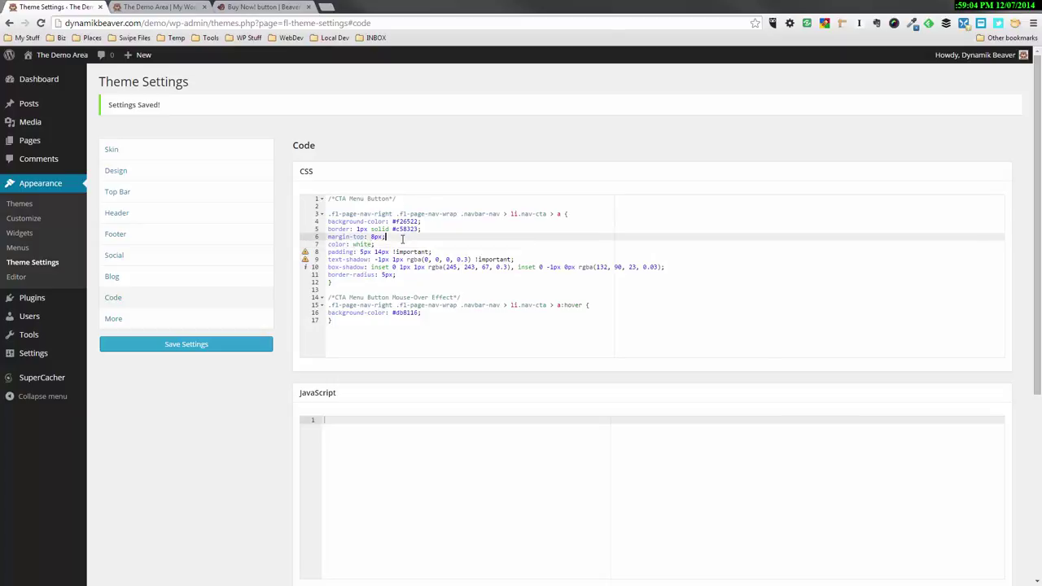
pyautogui.click(368, 253)
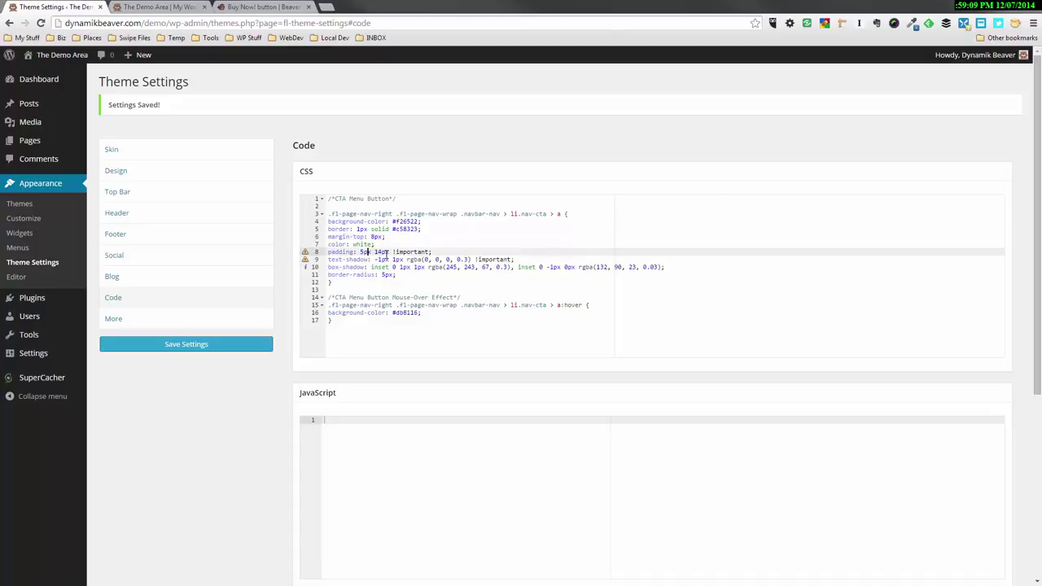
# Step: Save the theme settings with the edited CTA menu button CSS and reload the demo site to check the Buy Now! button
pyautogui.click(364, 259)
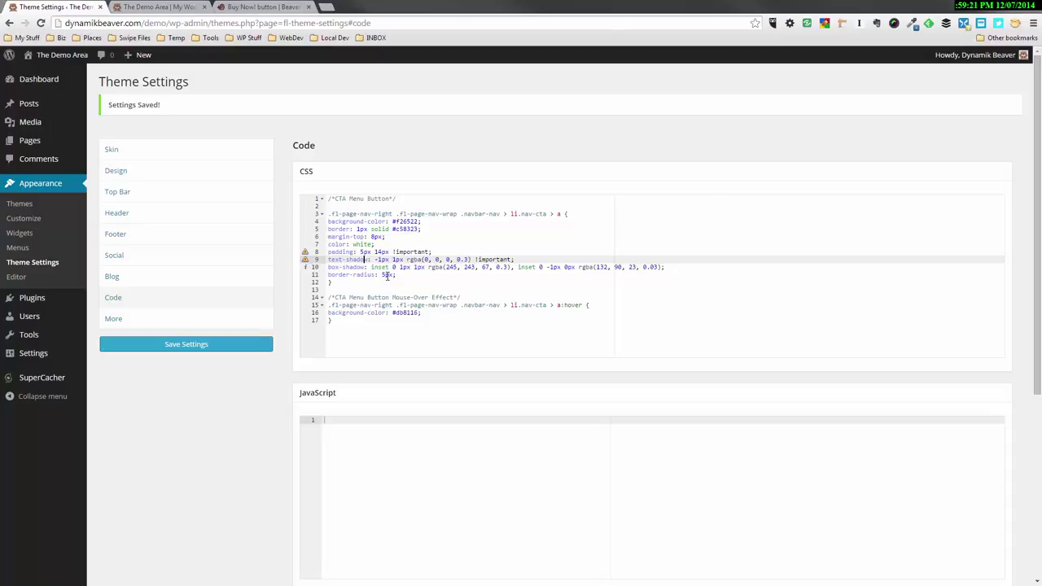
pyautogui.click(188, 347)
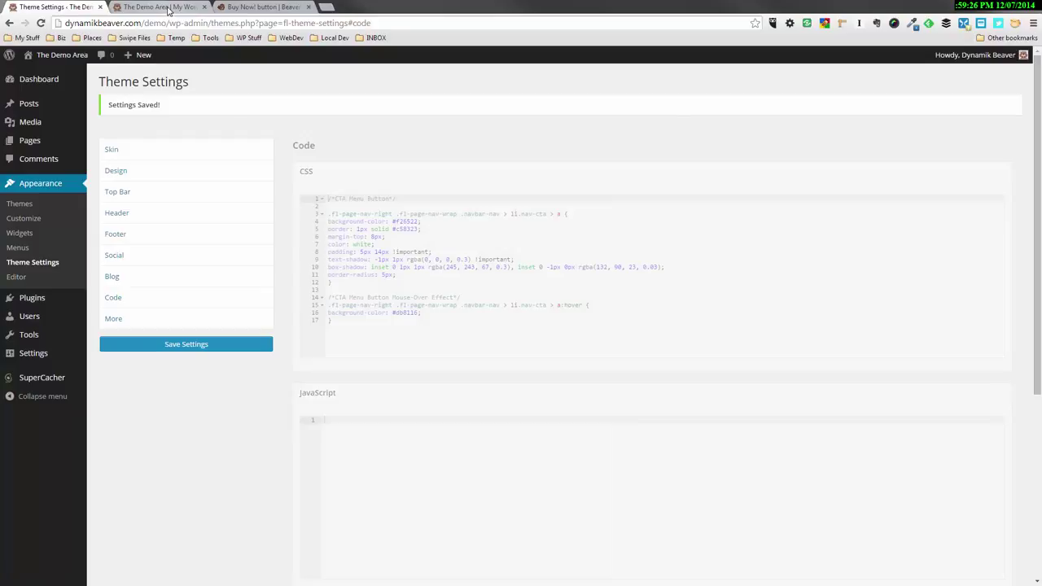
pyautogui.click(169, 8)
pyautogui.press('F5')
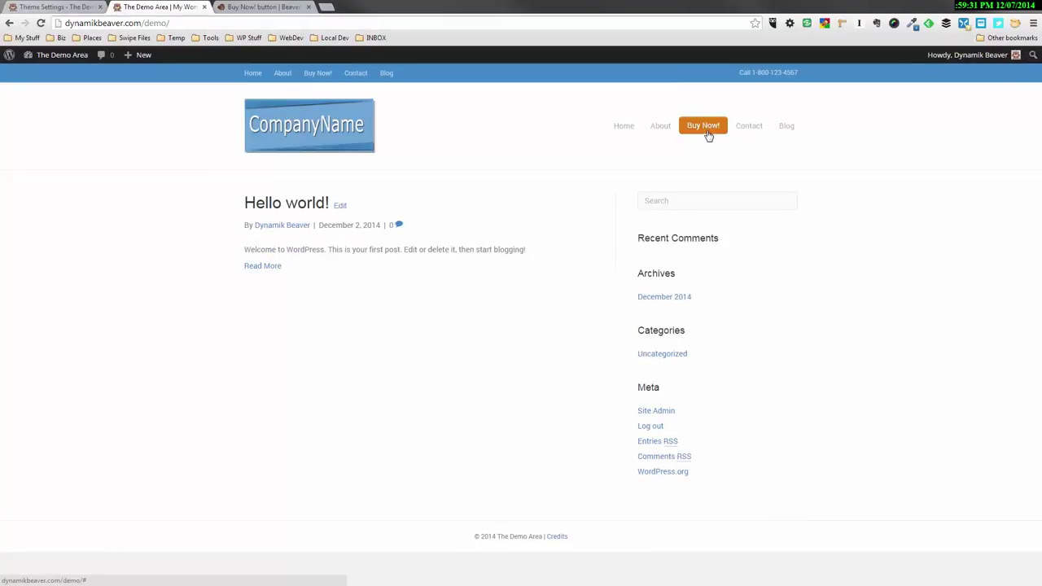
# Step: Set the CTA menu button's mouse-over background color to #c58323 in the theme CSS, save the settings, and reload the demo site
pyautogui.click(62, 5)
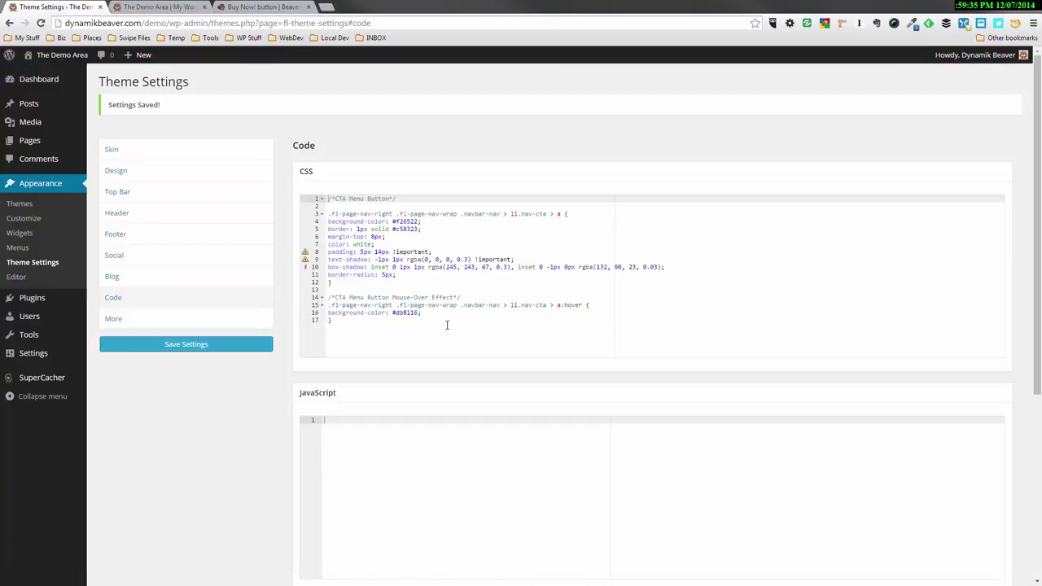
pyautogui.moveTo(418, 313); pyautogui.dragTo(393, 313)
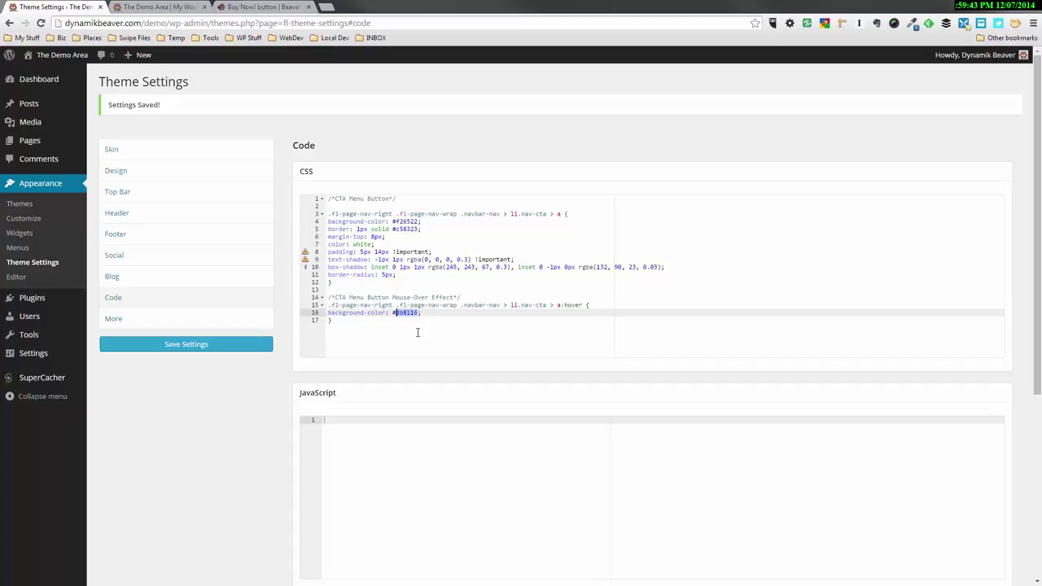
pyautogui.write('#c58323;')
pyautogui.click(216, 345)
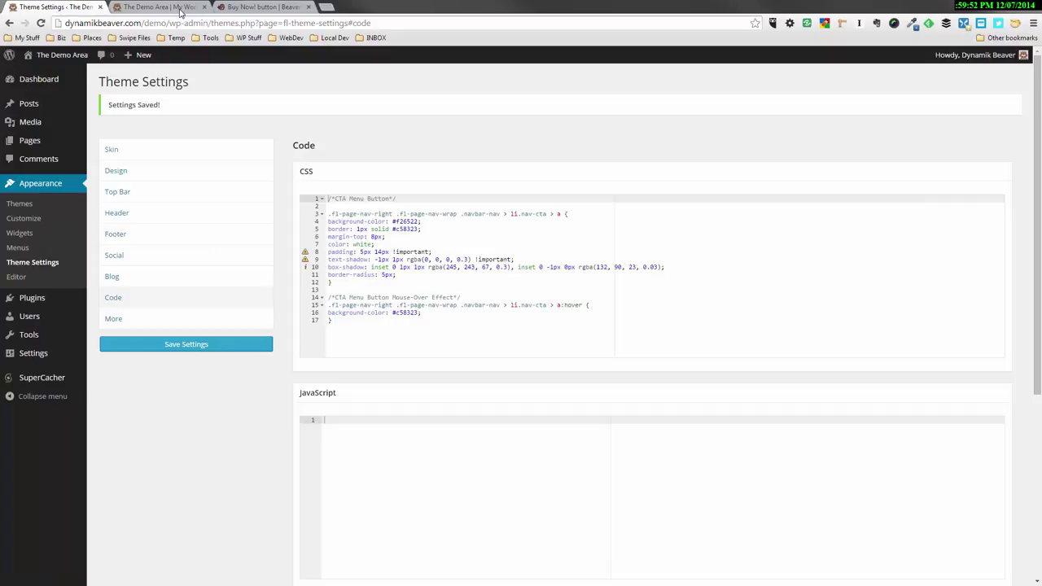
pyautogui.click(181, 7)
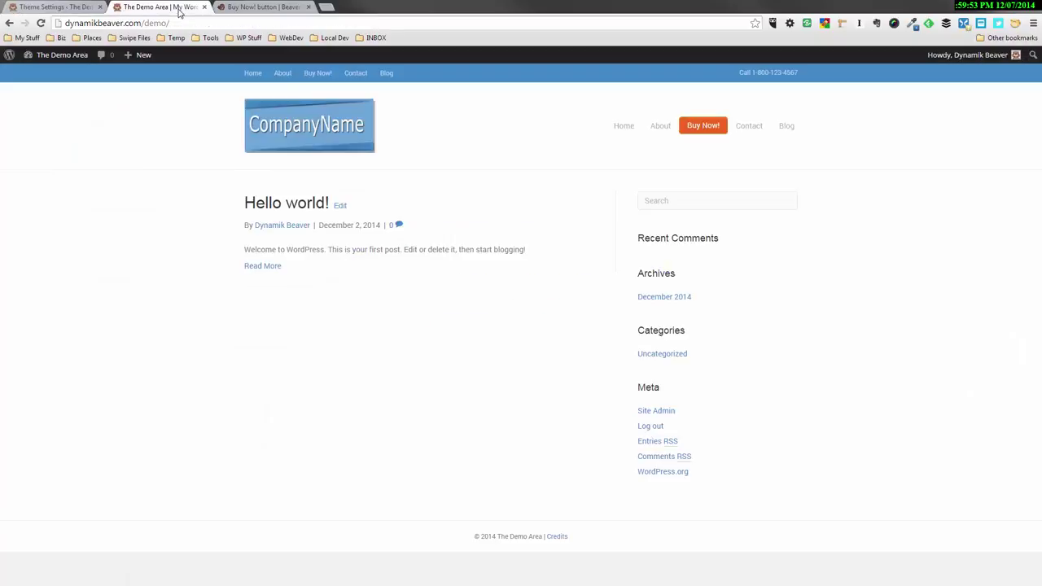
pyautogui.press('F5')
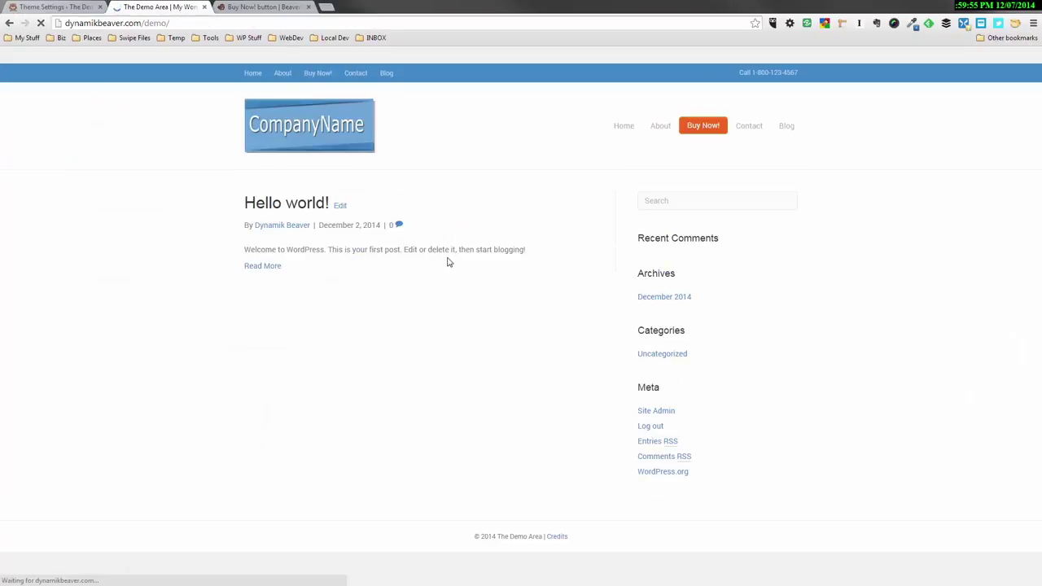